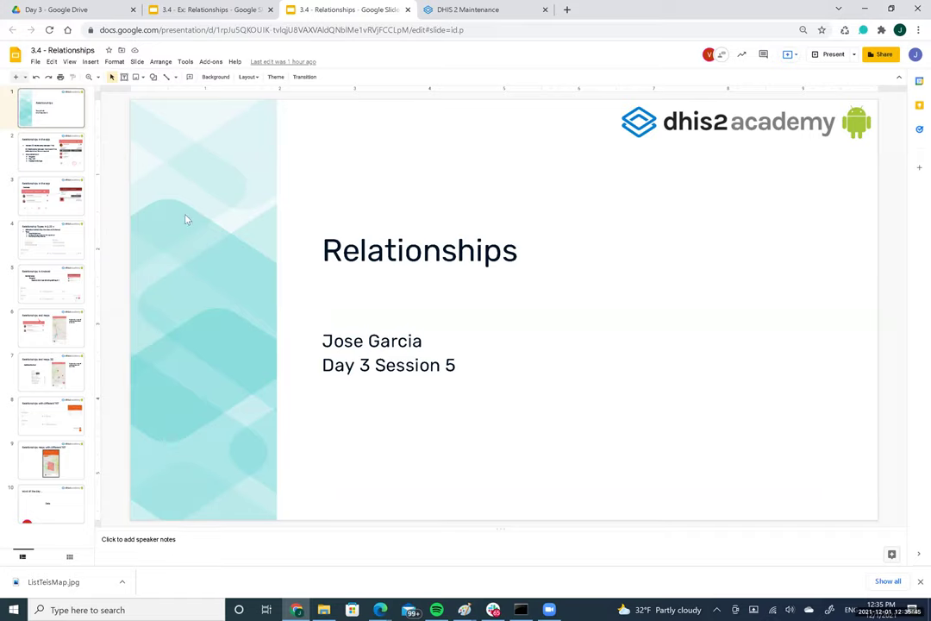
Show slide 2, 'Relationships in the app', from the filmstrip
left_click(52, 143)
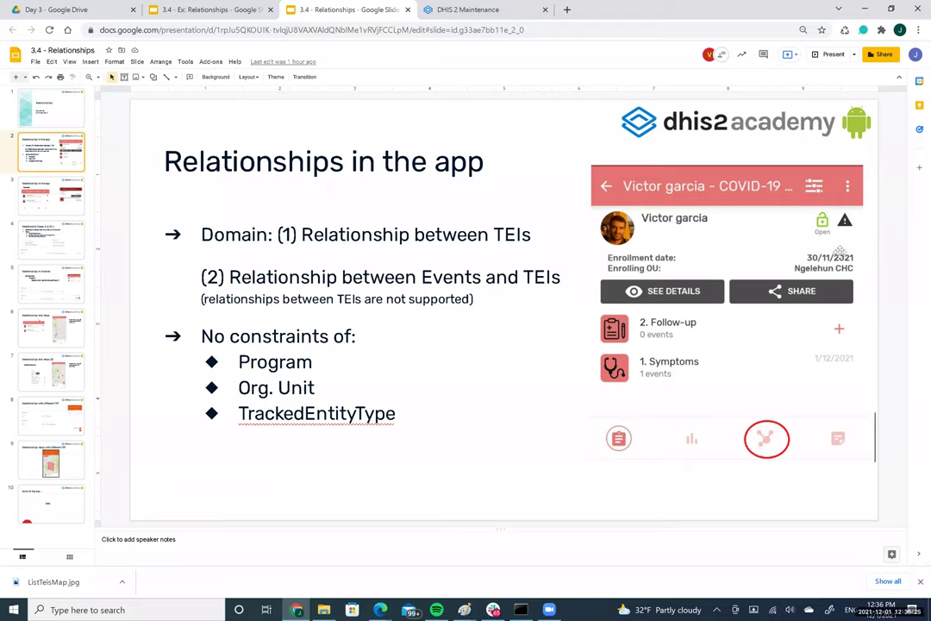
Insert 'and Events' into the bracketed note so it reads TEI and Event relationships aren't supported
left_click(447, 308)
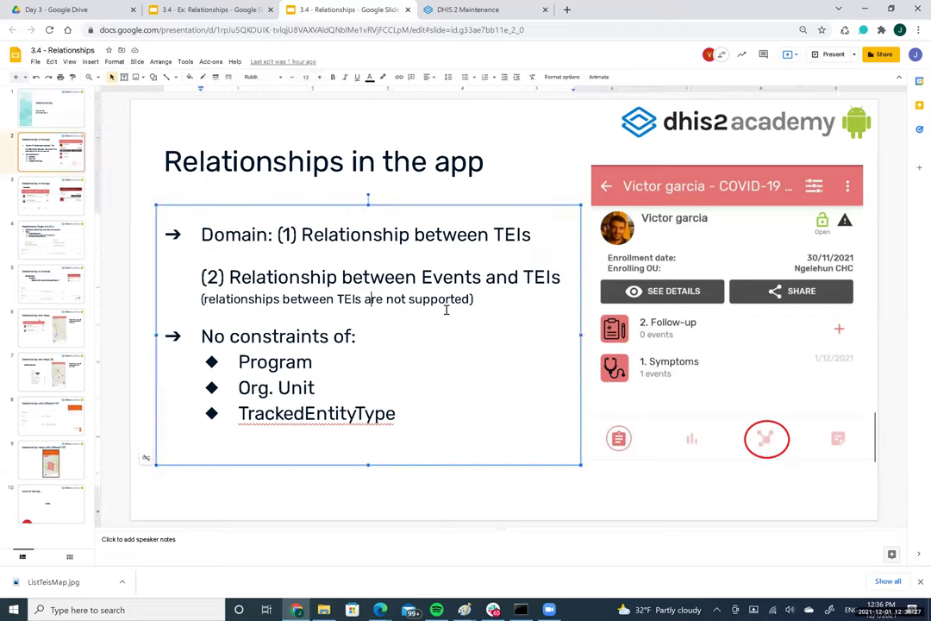
type("and Events")
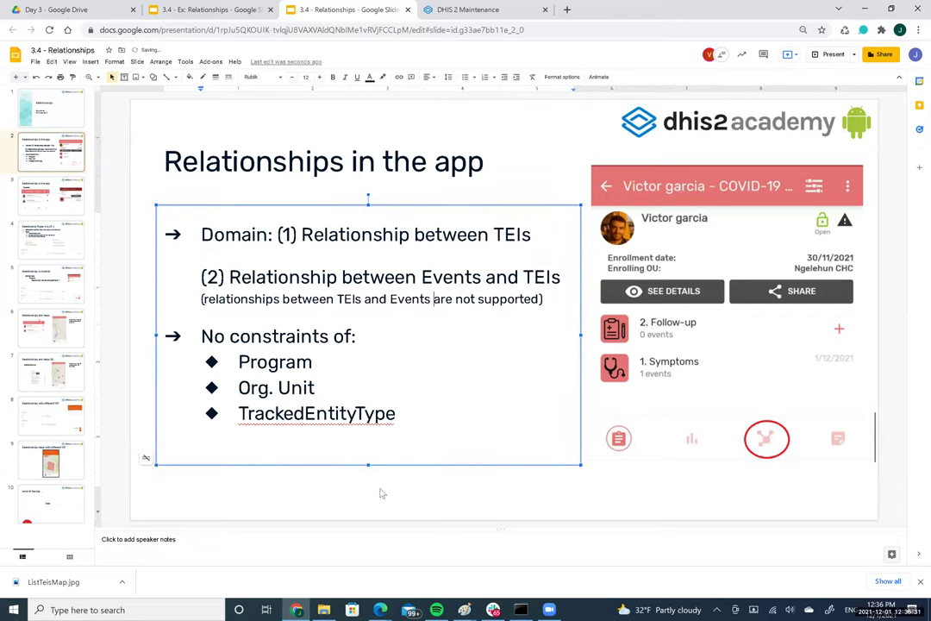
left_click(381, 492)
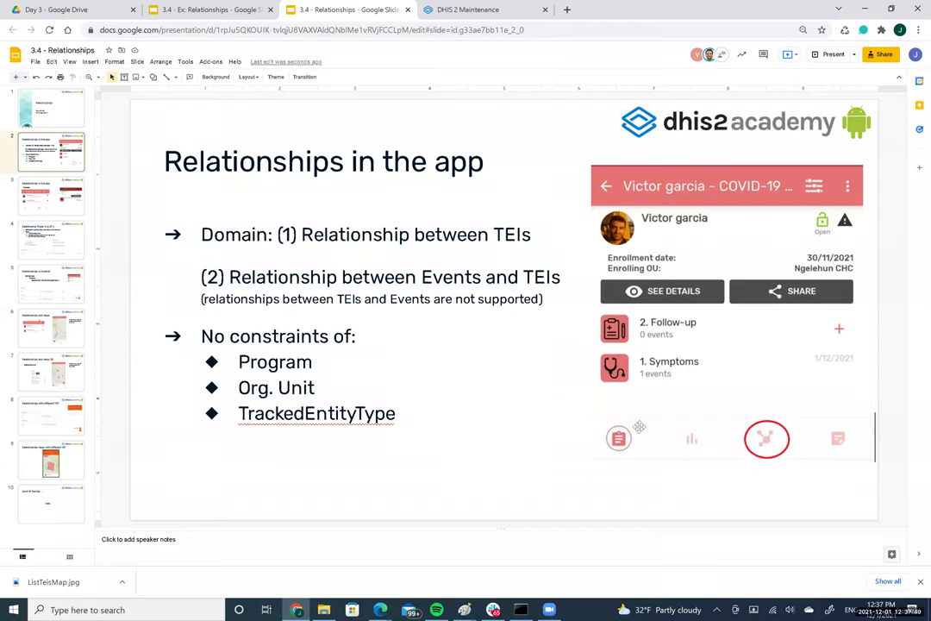
Show slide 3, the Contacts slide with a case's contacts list and contact overview
left_click(60, 202)
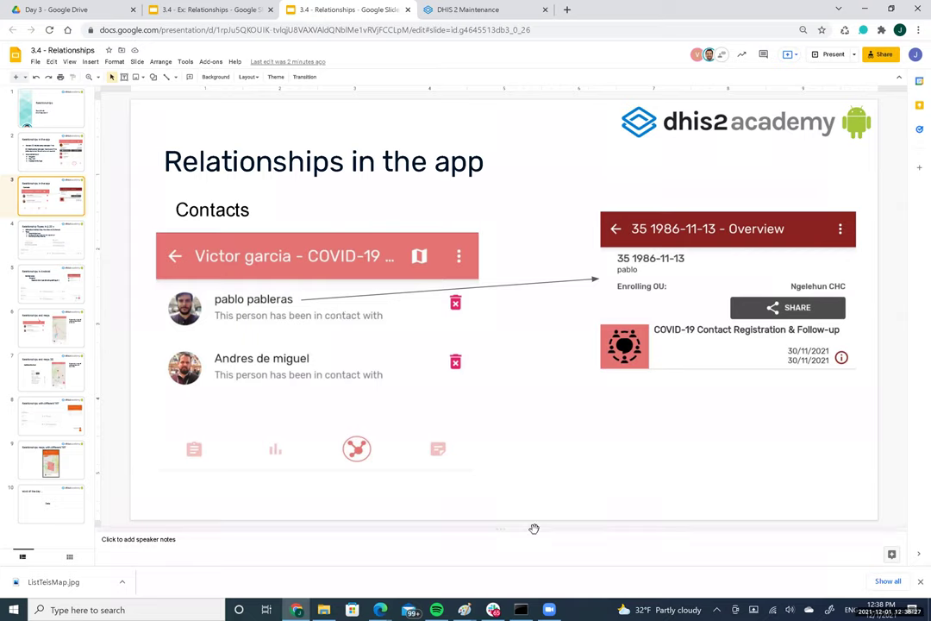
Relaunch scrcpy from Command Prompt to mirror the phone screen again
mouse_move(520, 609)
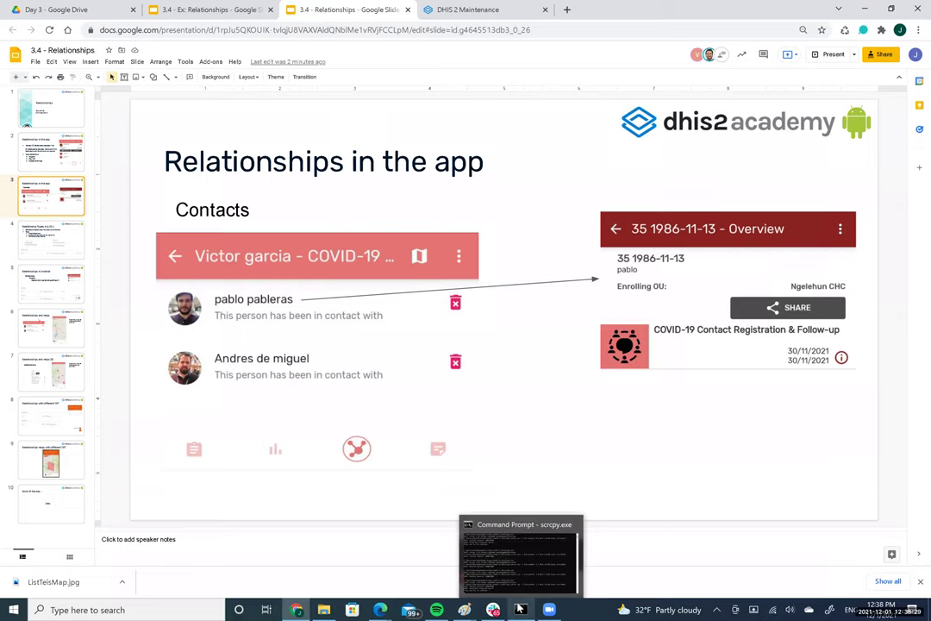
left_click(520, 610)
key("Return")
key("Up")
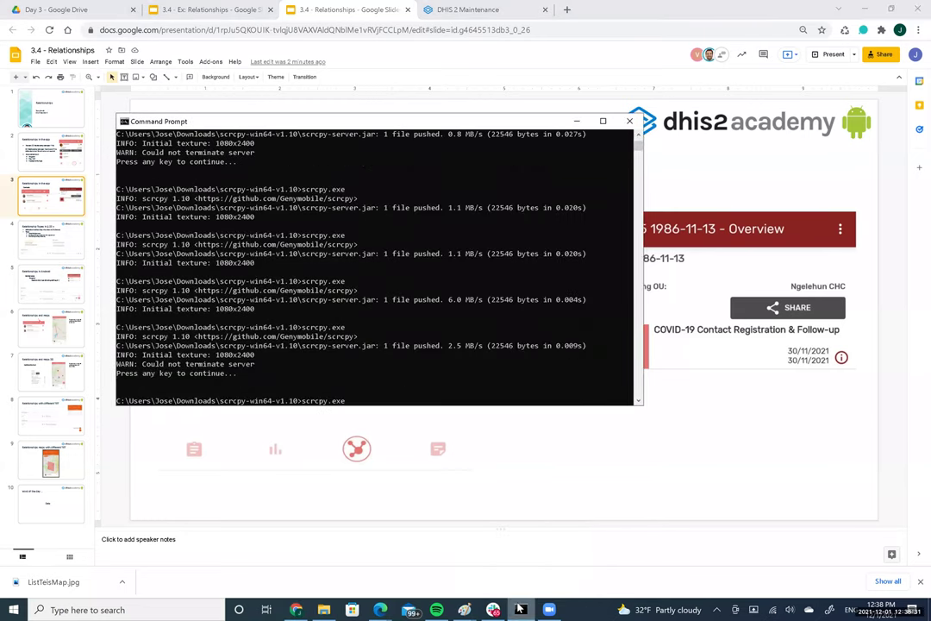
key("Return")
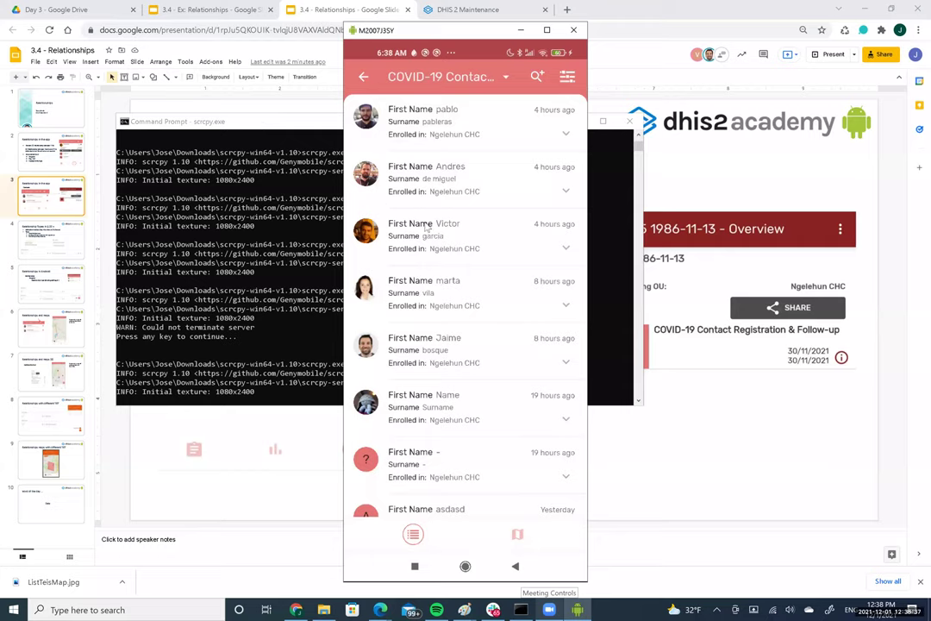
Open the COVID-19 case's dashboard and show its Relationships tab listing two contacts
left_click(461, 235)
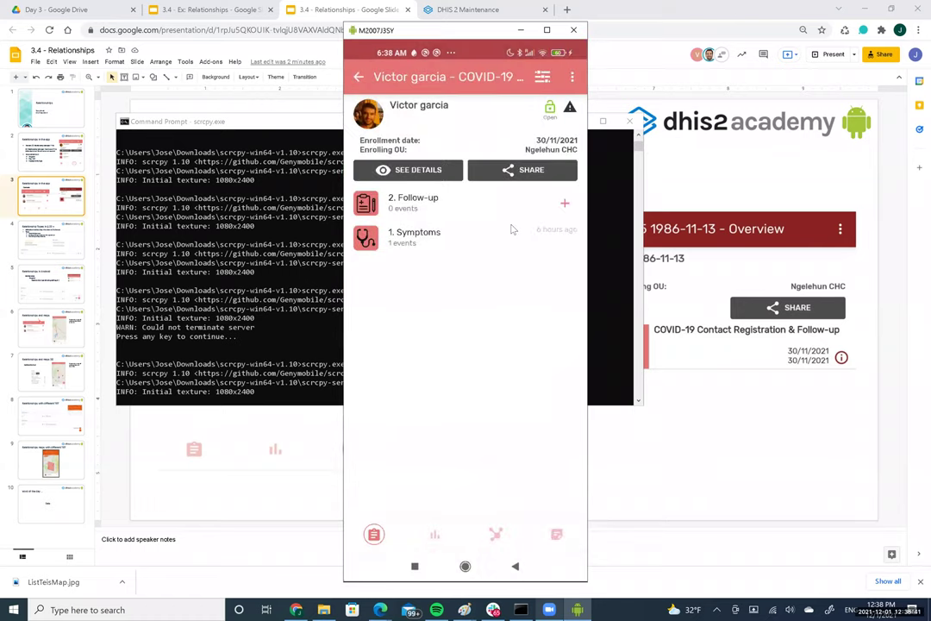
left_click_drag(484, 43, 483, 32)
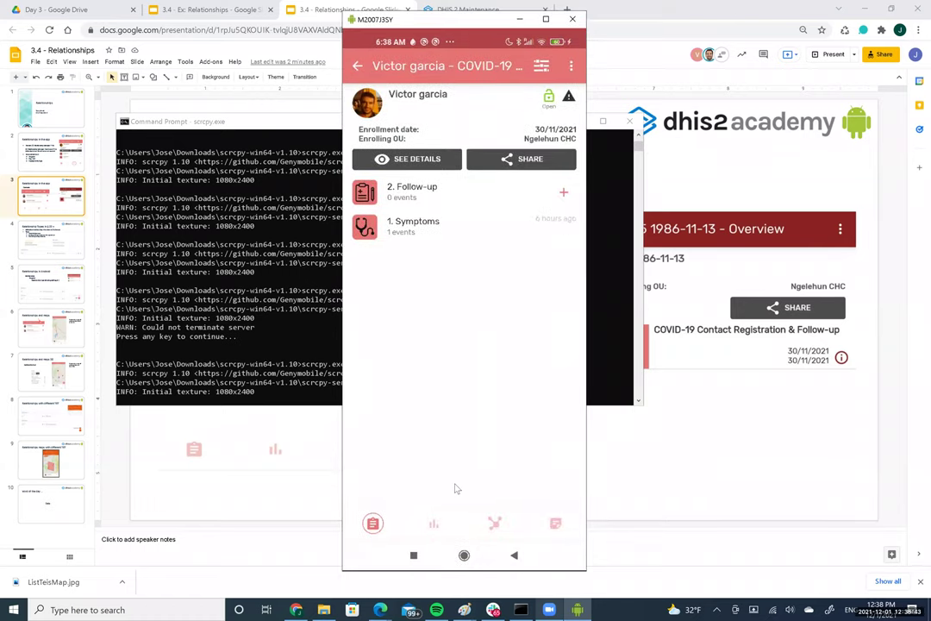
left_click(490, 521)
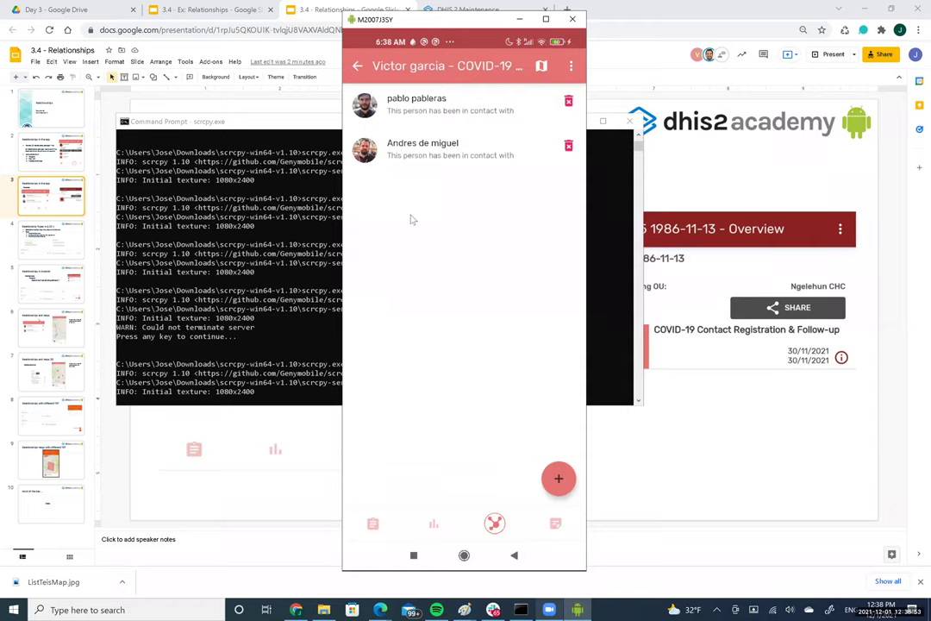
Open the first contact's COVID-19 enrollment and show its Relationships tab linking back to the case
left_click(437, 105)
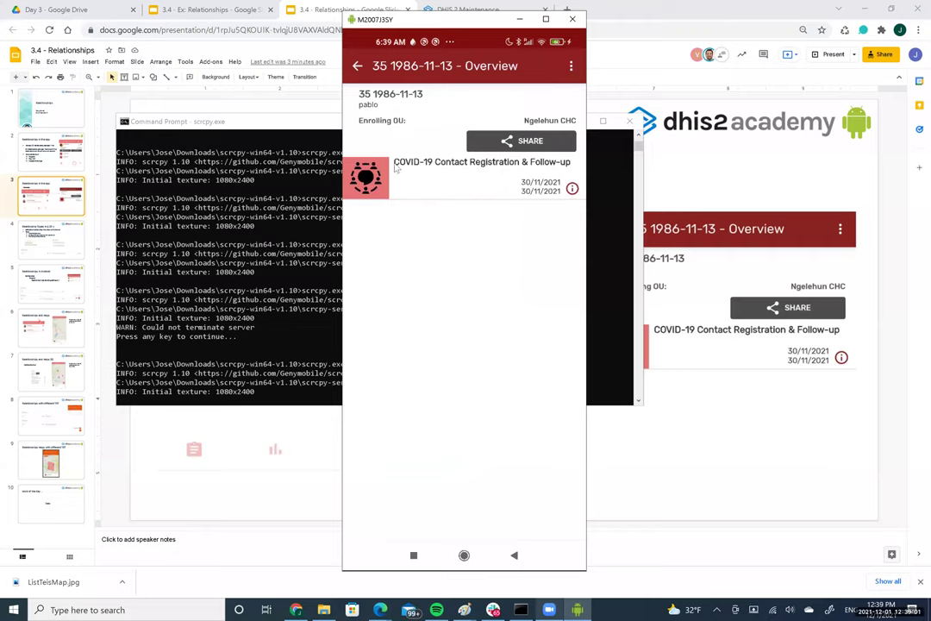
left_click(447, 179)
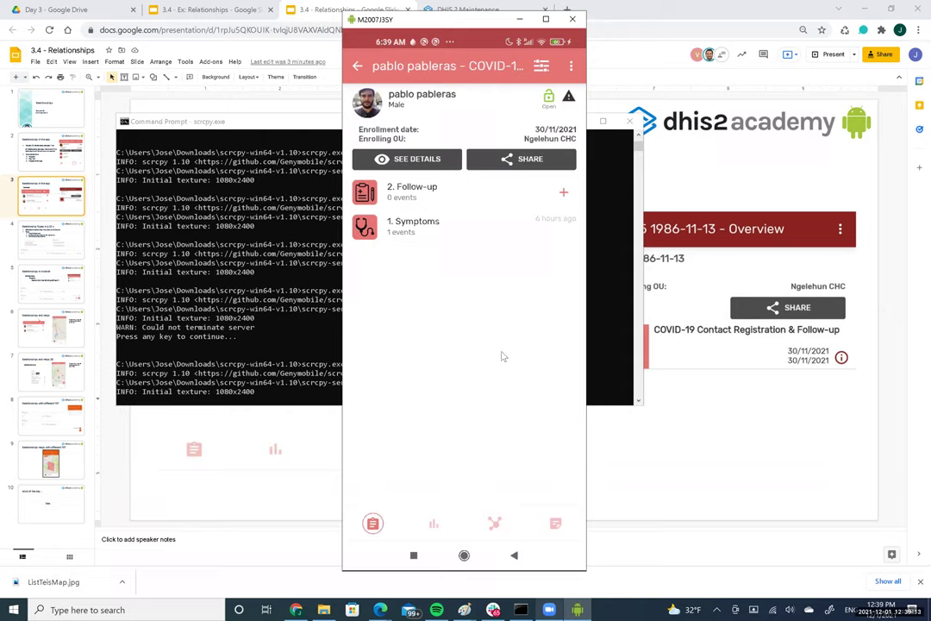
left_click(496, 523)
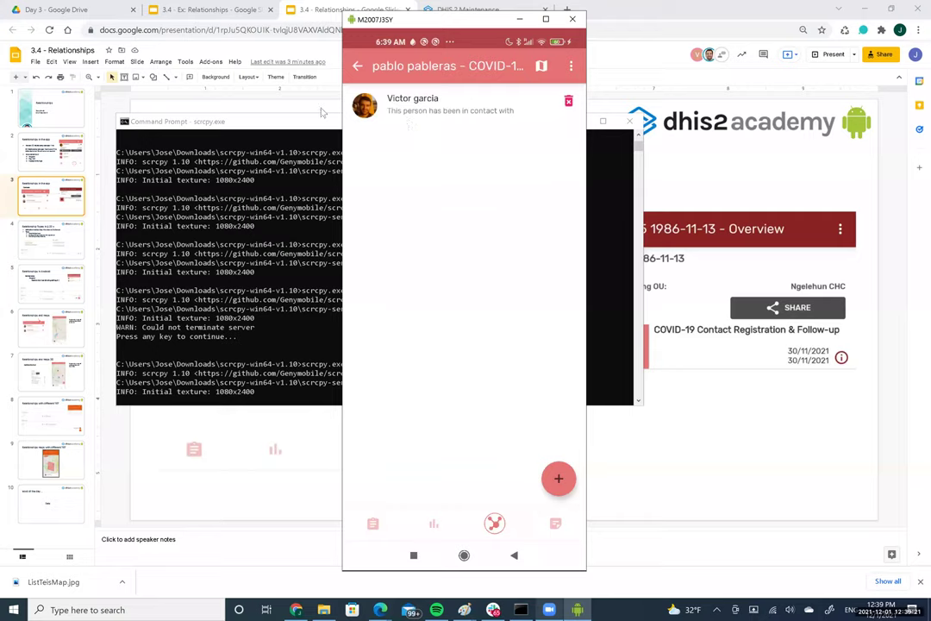
Show slide 4, 'Relationship Types in 2.33 +', then switch to the DHIS 2 Maintenance tab
left_click(750, 386)
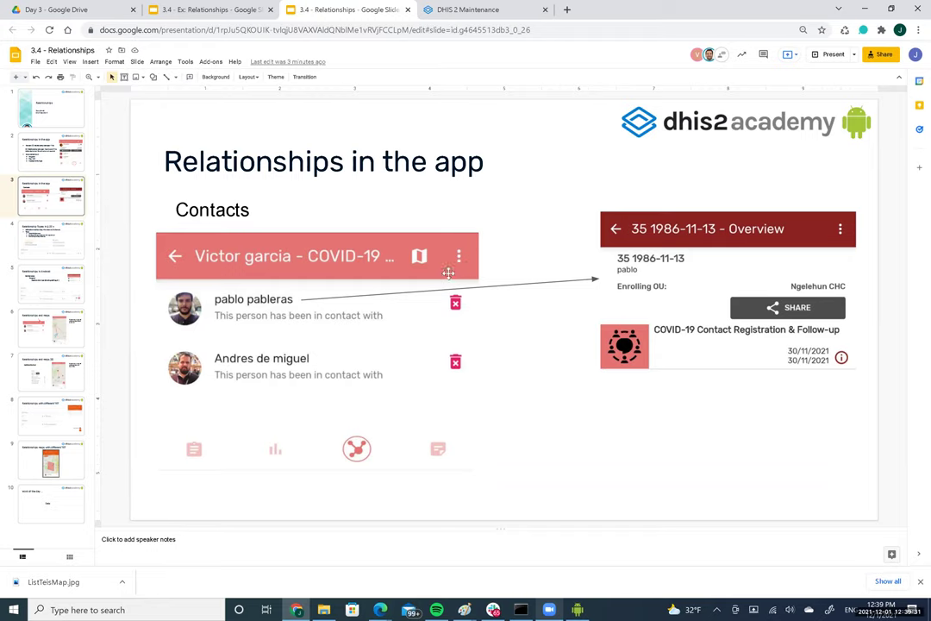
left_click(58, 245)
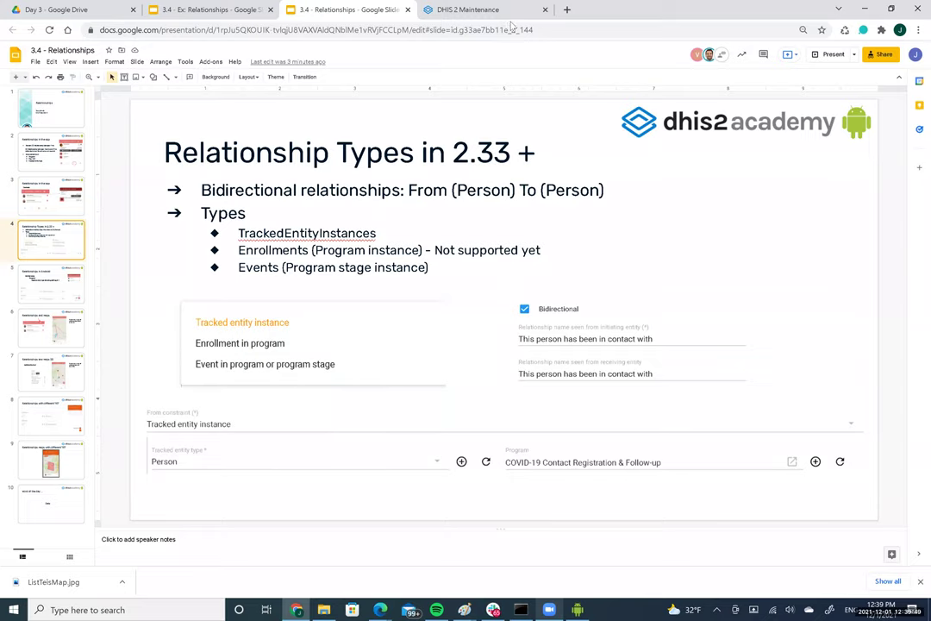
left_click(432, 15)
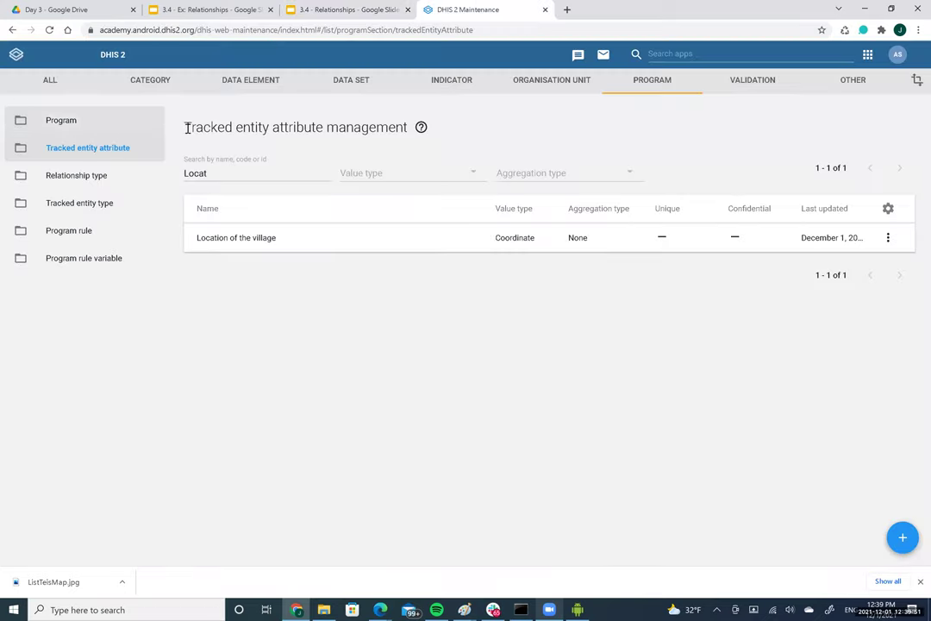
Open 'Has been in contact with' from the Relationship type list and check the phone mirror
left_click(86, 175)
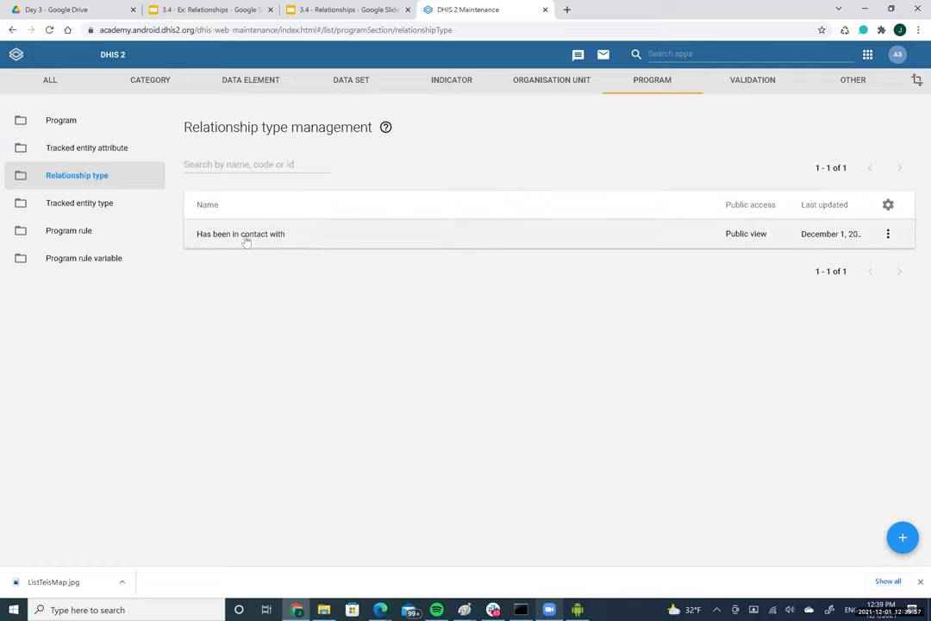
left_click(293, 233)
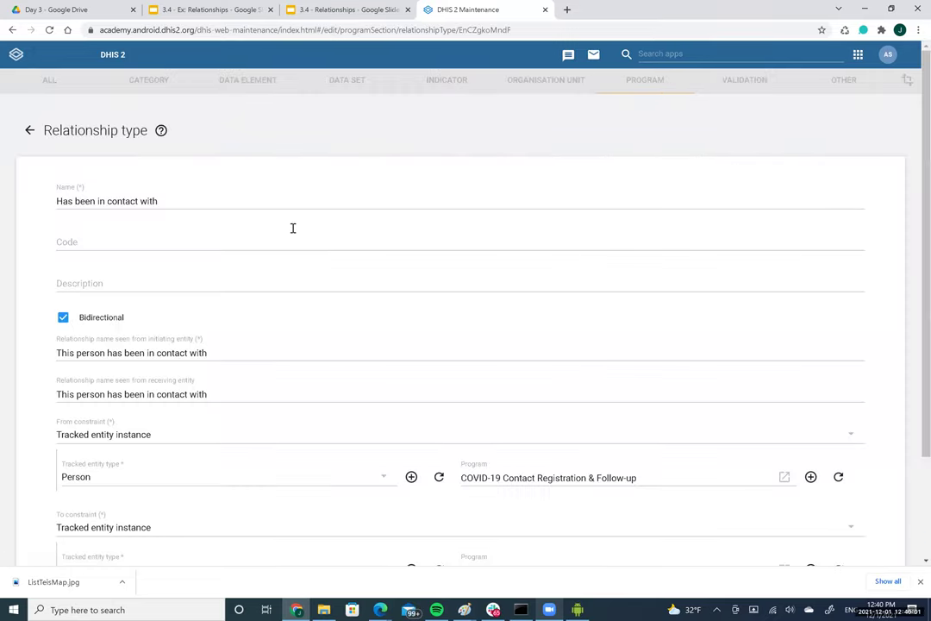
scroll(291, 231, "down", 1)
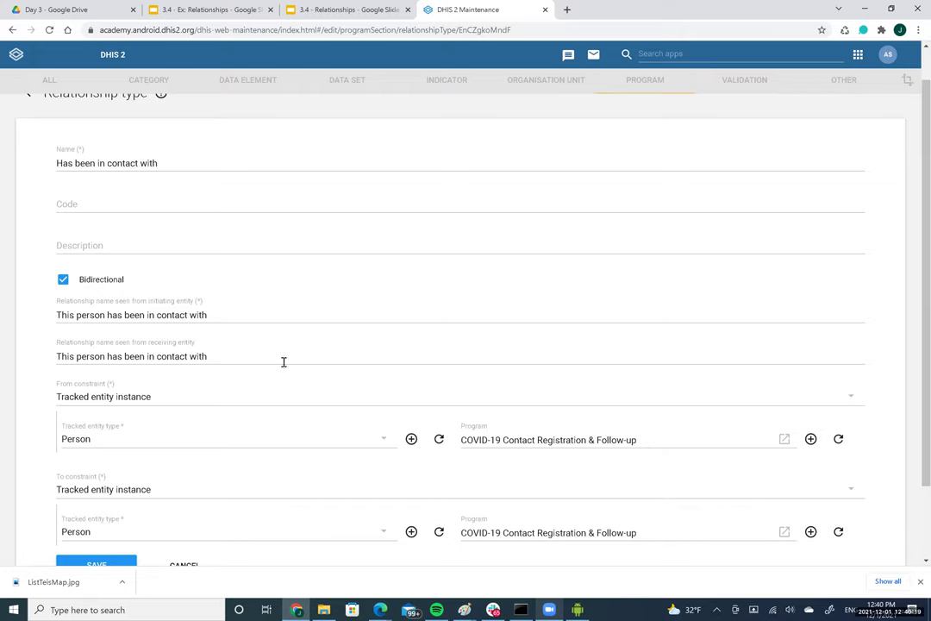
left_click(579, 608)
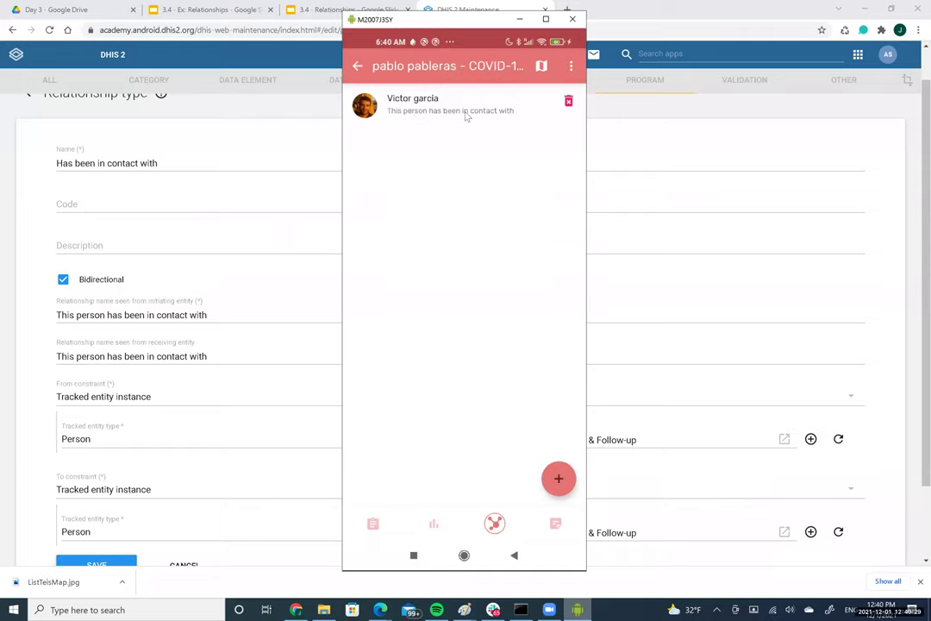
Keep Tracked entity instance as both the From and To constraint types
left_click(25, 376)
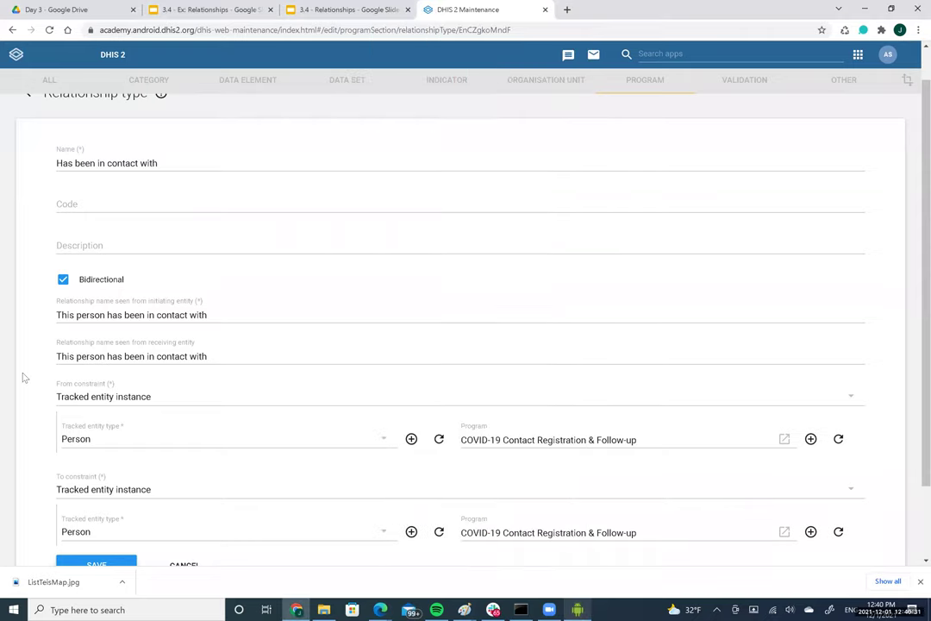
scroll(24, 377, "down", 1)
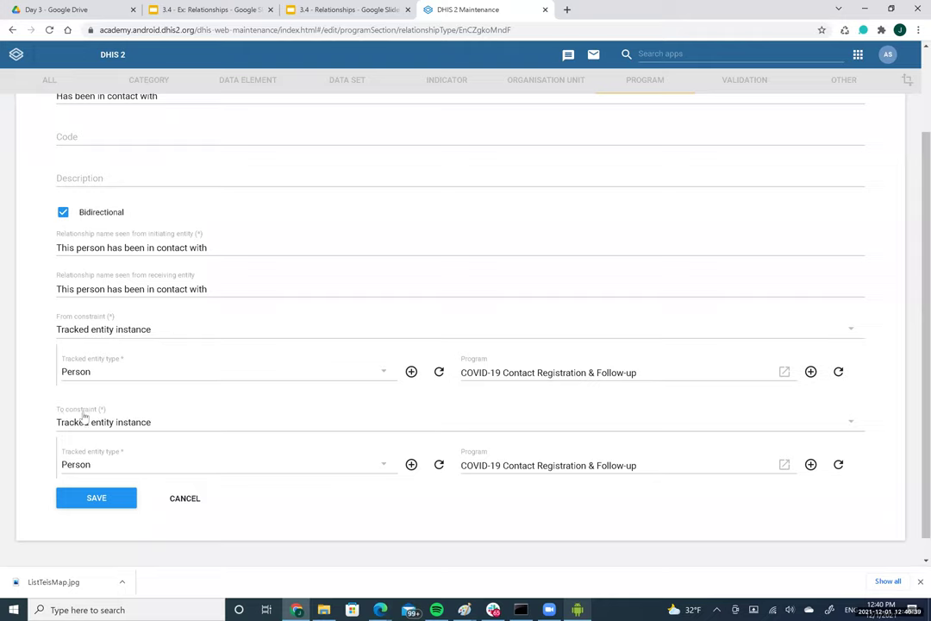
left_click(188, 327)
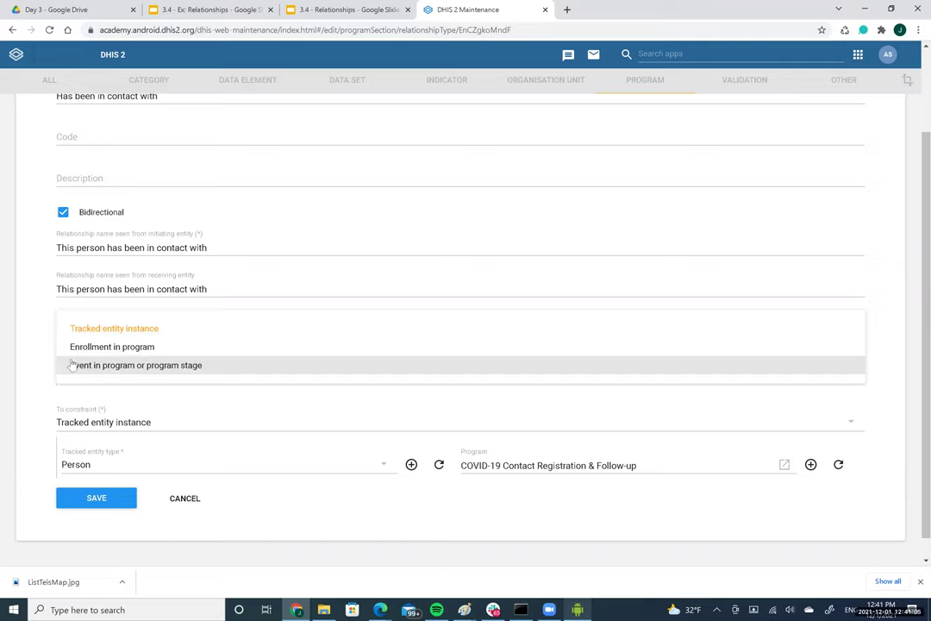
left_click(26, 358)
scroll(26, 357, "down", 1)
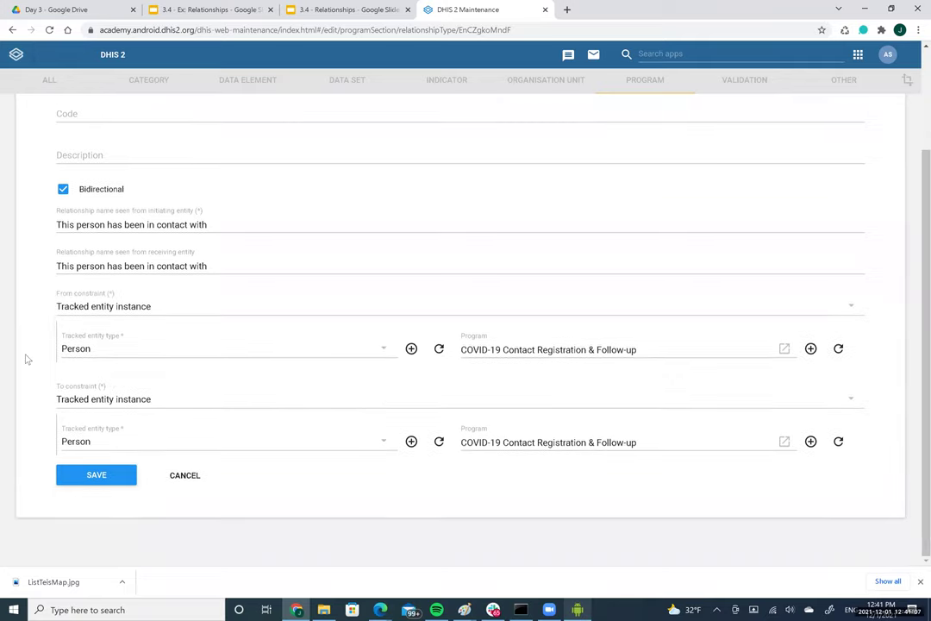
left_click(123, 400)
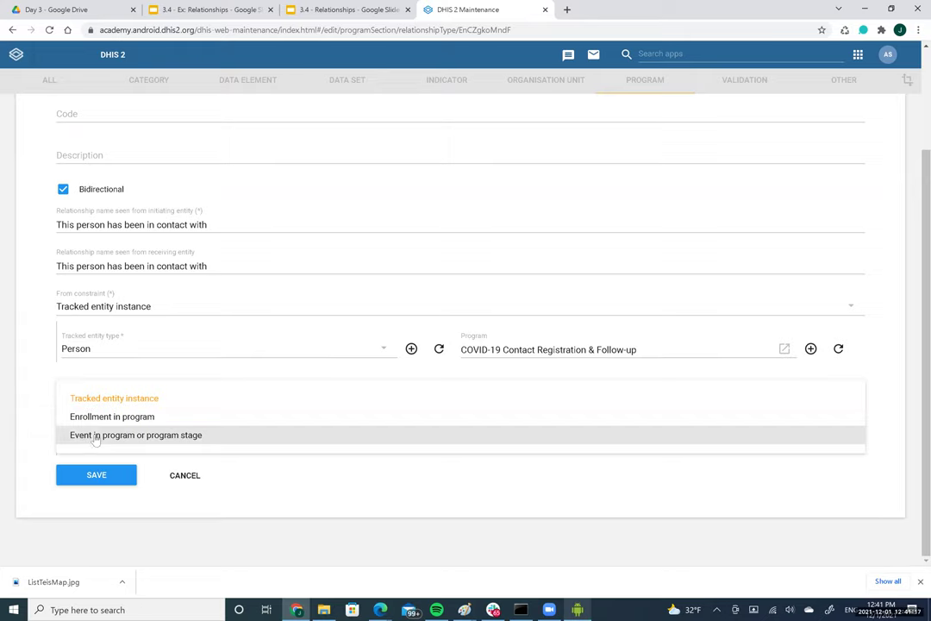
left_click(35, 421)
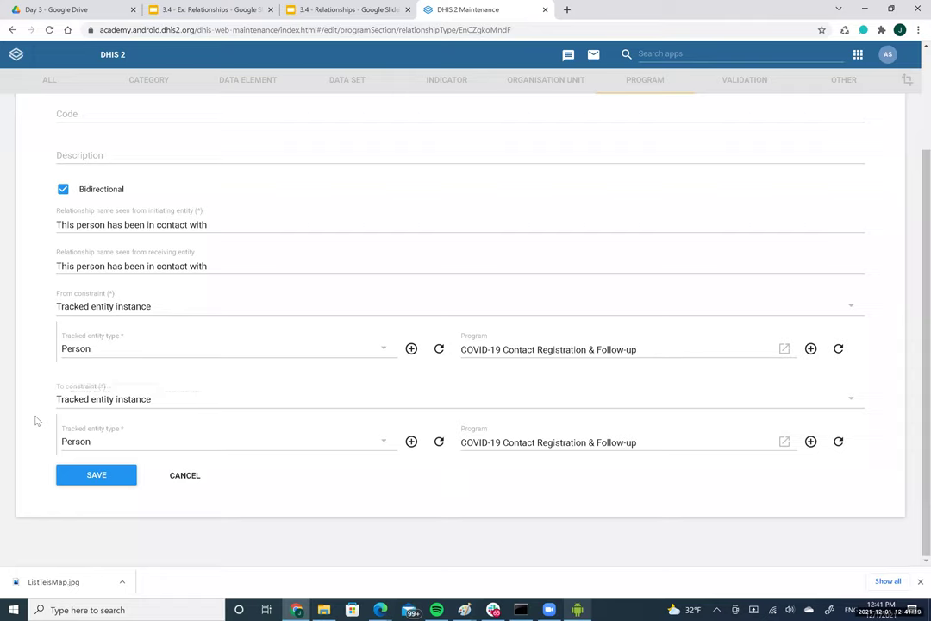
Set Person as the tracked entity type for both From and To constraints
left_click(121, 352)
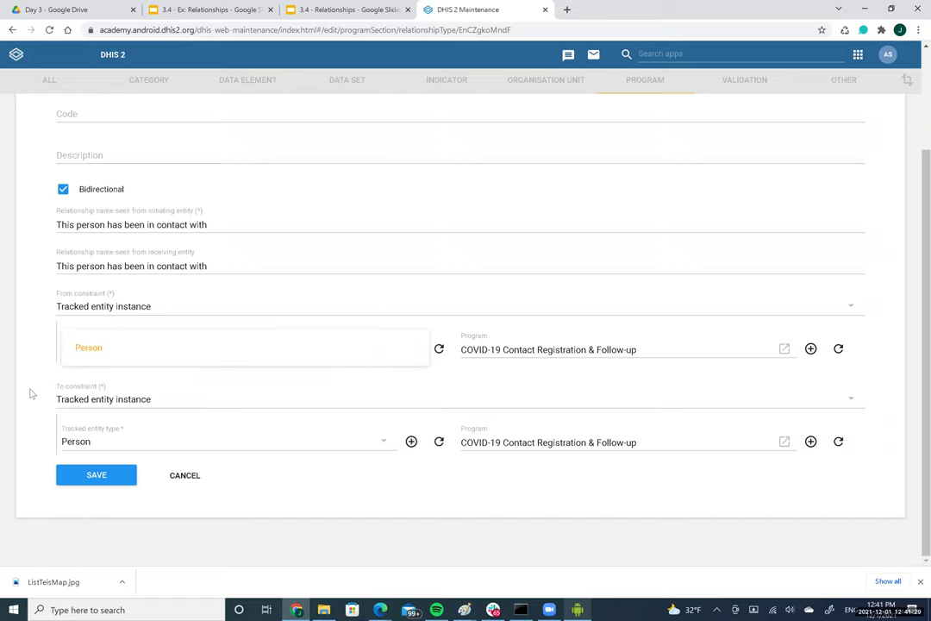
left_click(91, 442)
left_click(90, 442)
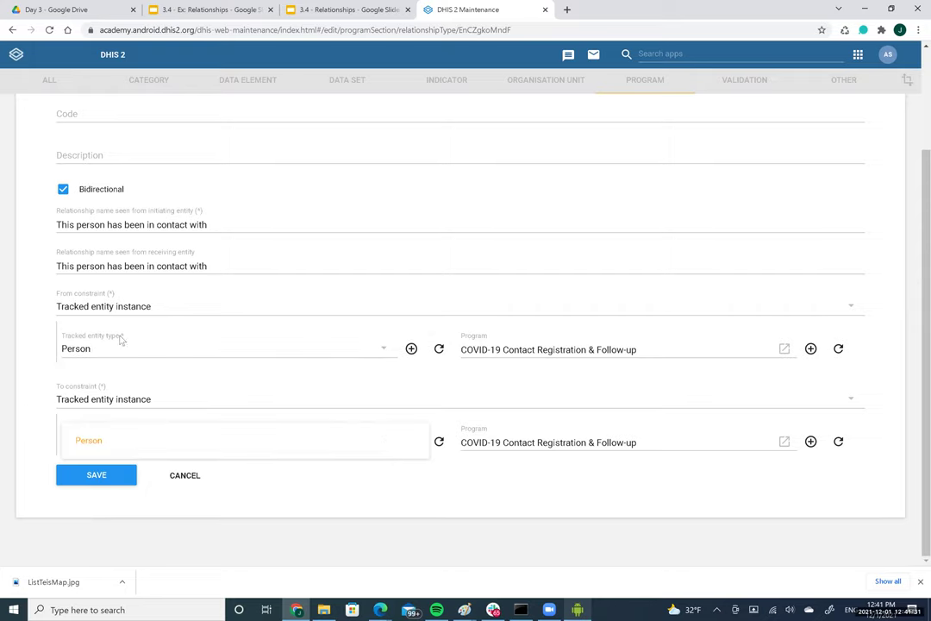
left_click(17, 377)
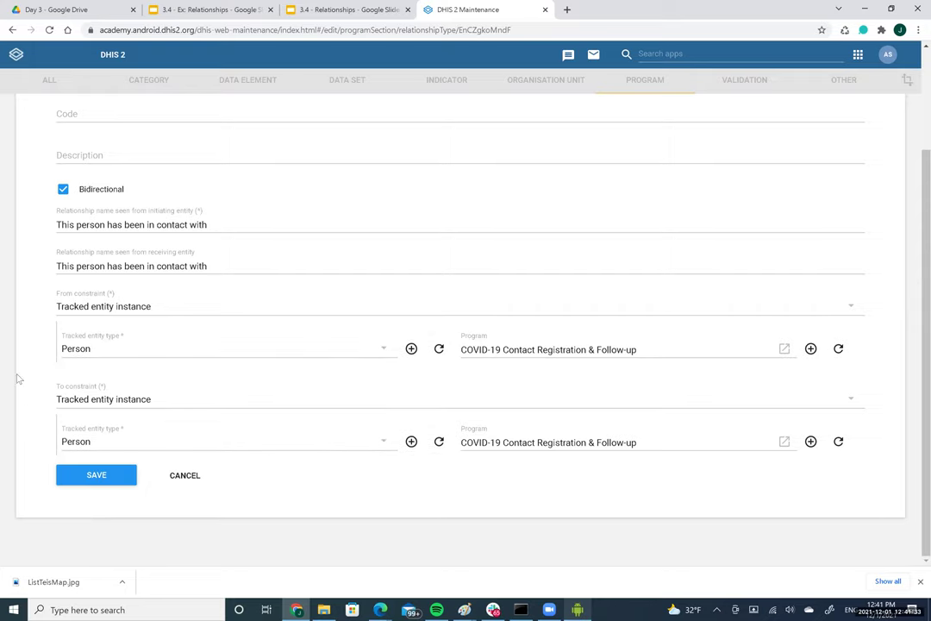
left_click(514, 348)
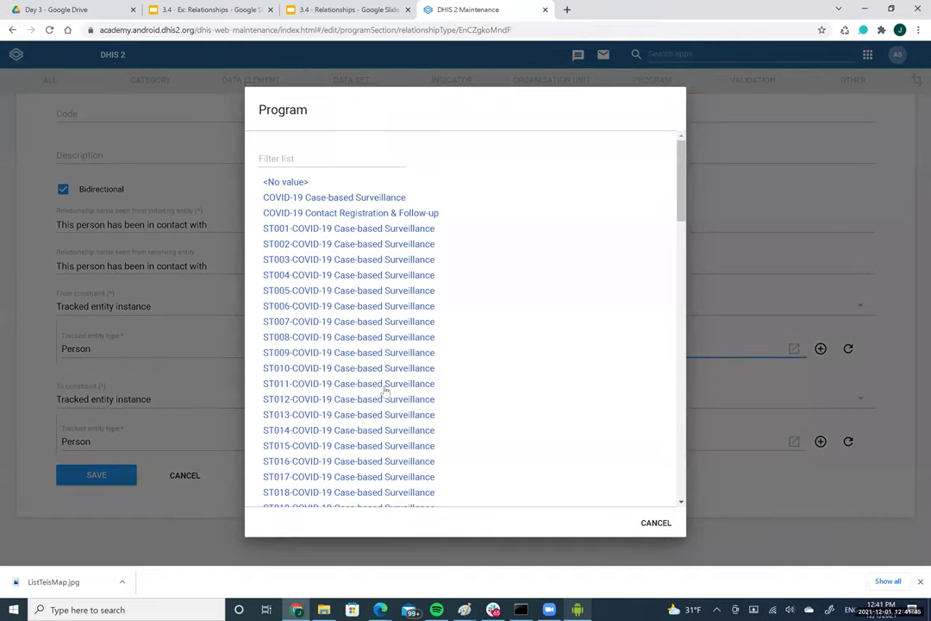
scroll(385, 392, "down", 2)
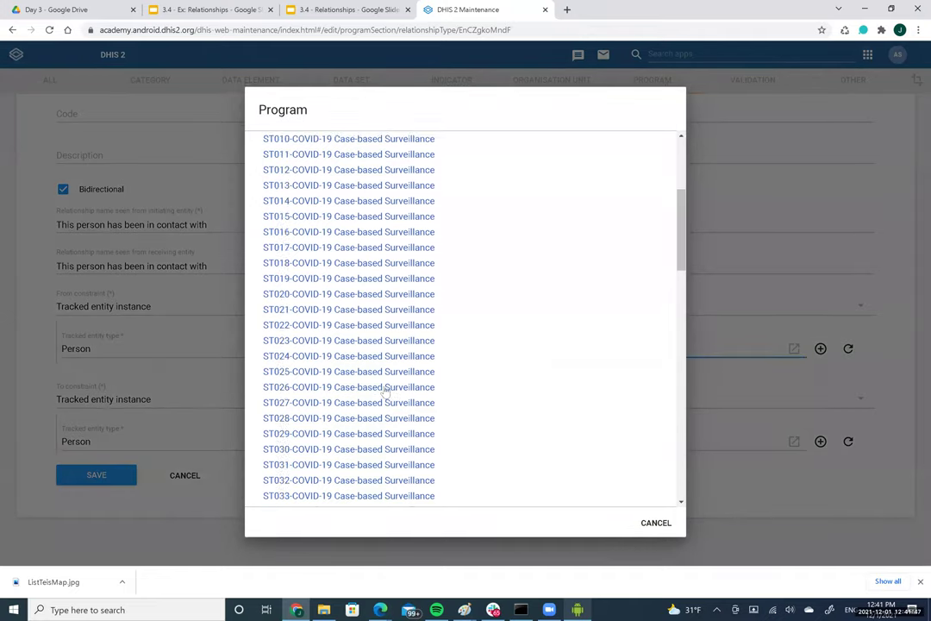
scroll(386, 392, "up", 3)
key("Escape")
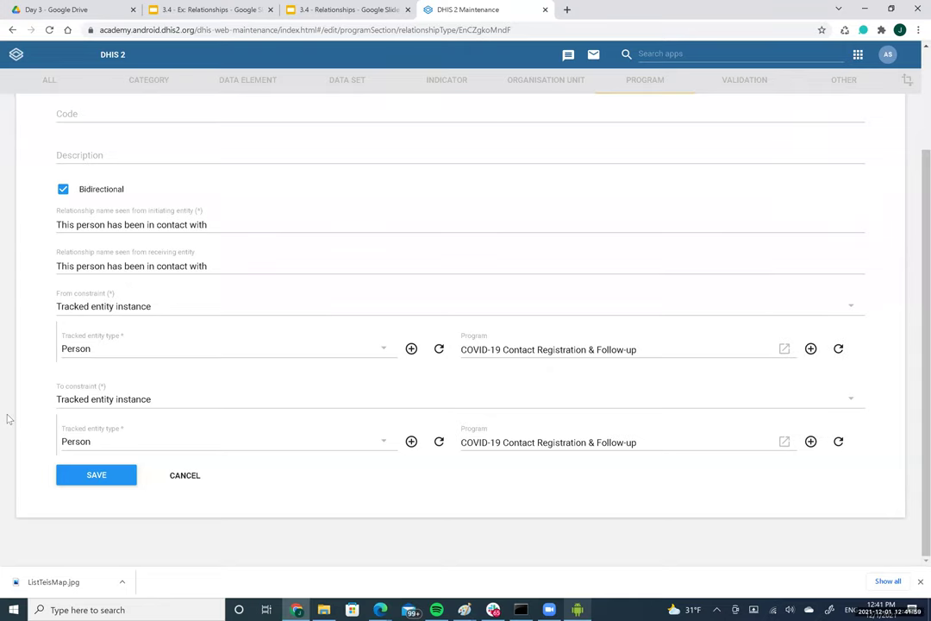
Show slide 5, 'Relationships in Android', then return to the Maintenance relationship type form
left_click(325, 10)
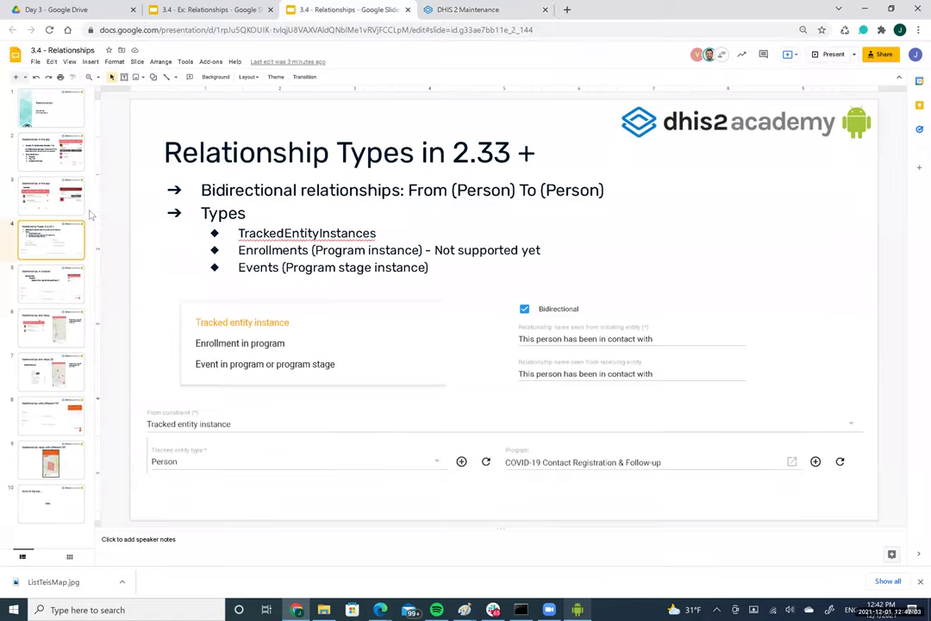
left_click(53, 296)
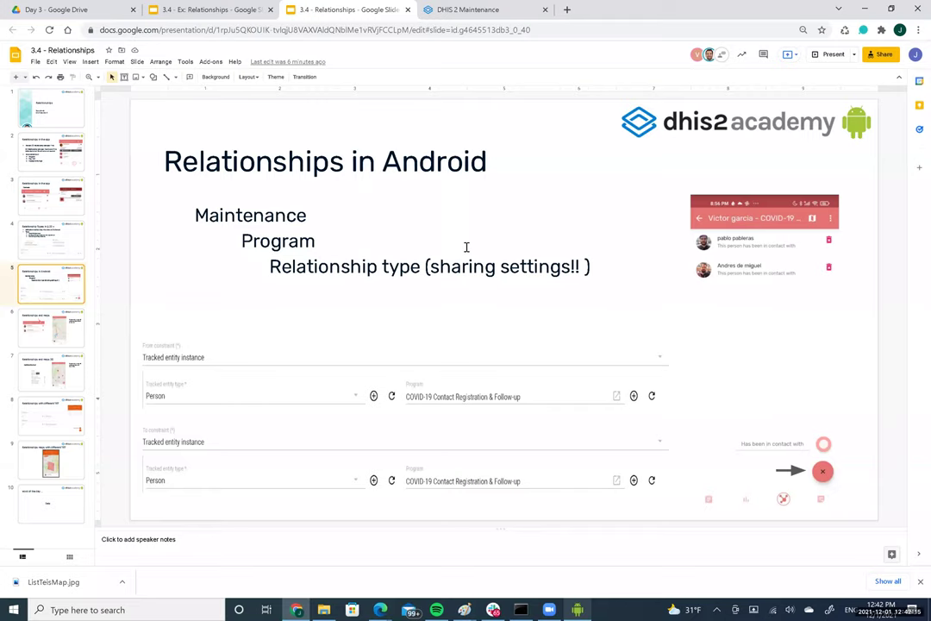
left_click(497, 9)
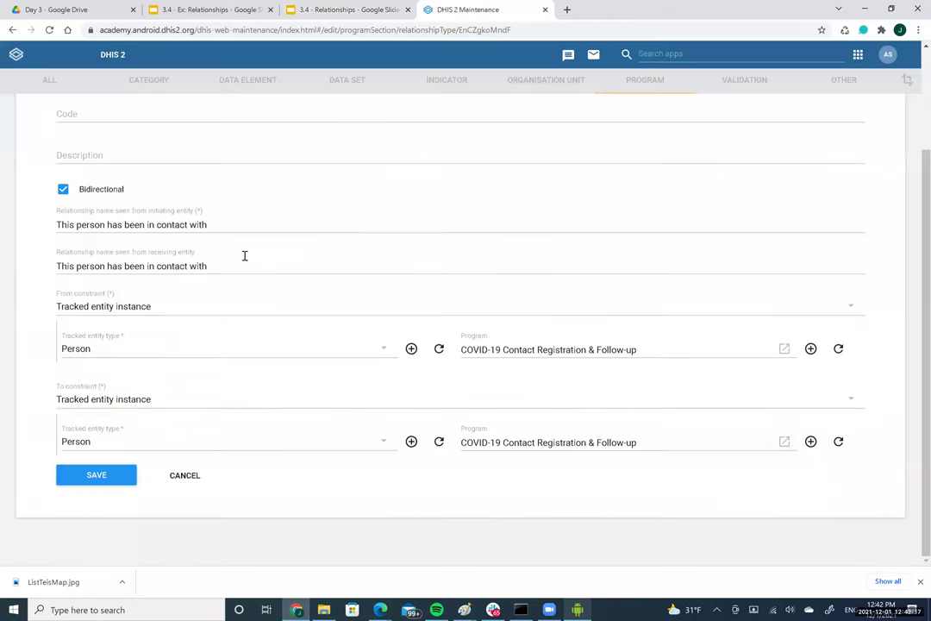
Cancel the form and review 'Has been in contact with' sharing, leaving Public view access unchanged
left_click(198, 473)
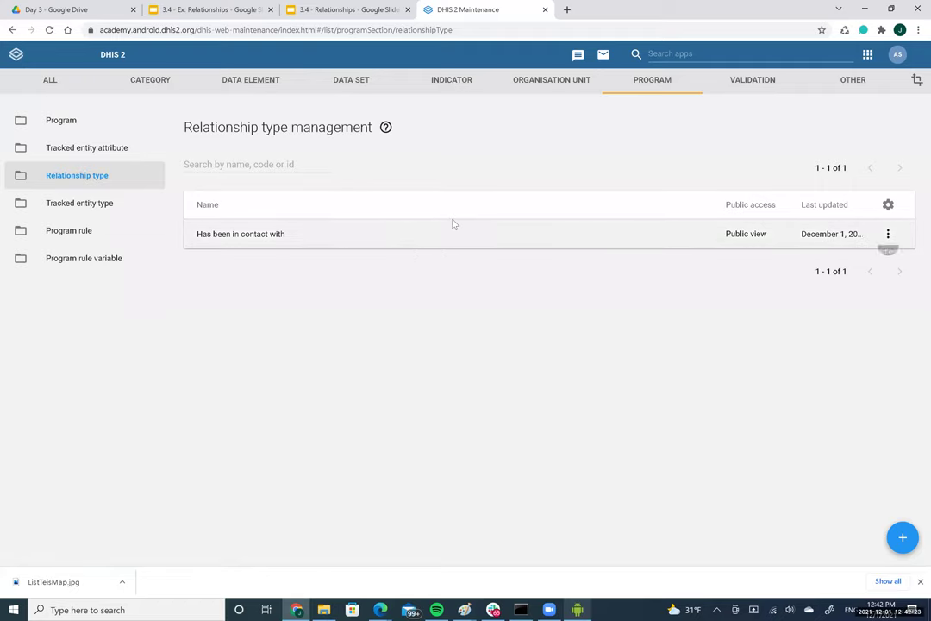
left_click(887, 234)
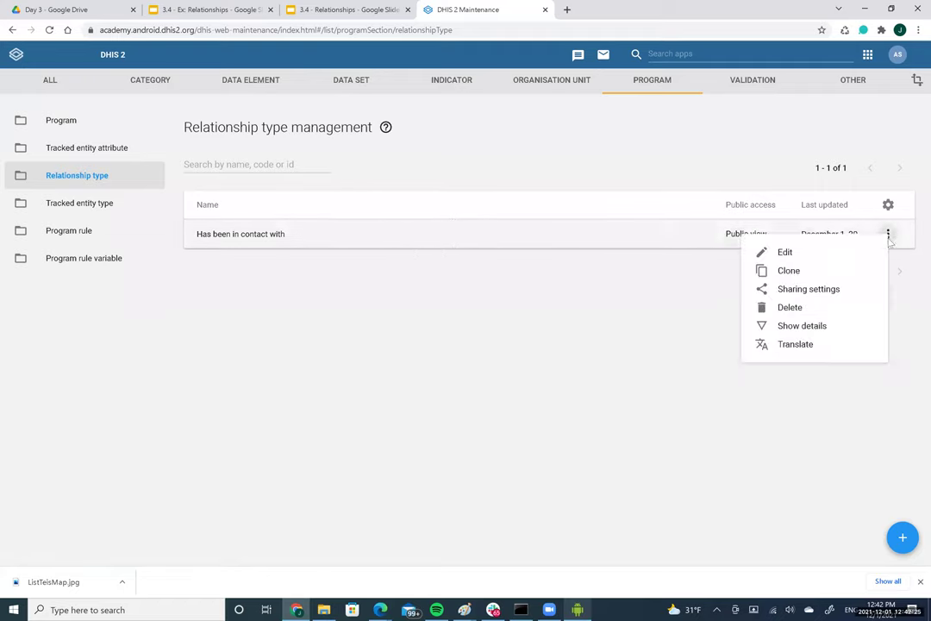
left_click(794, 290)
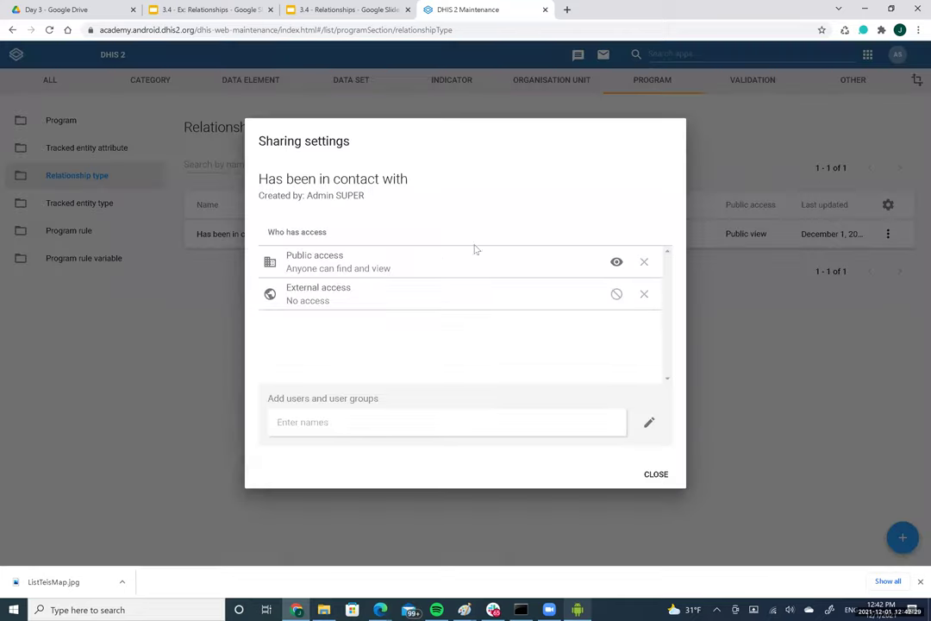
left_click(616, 262)
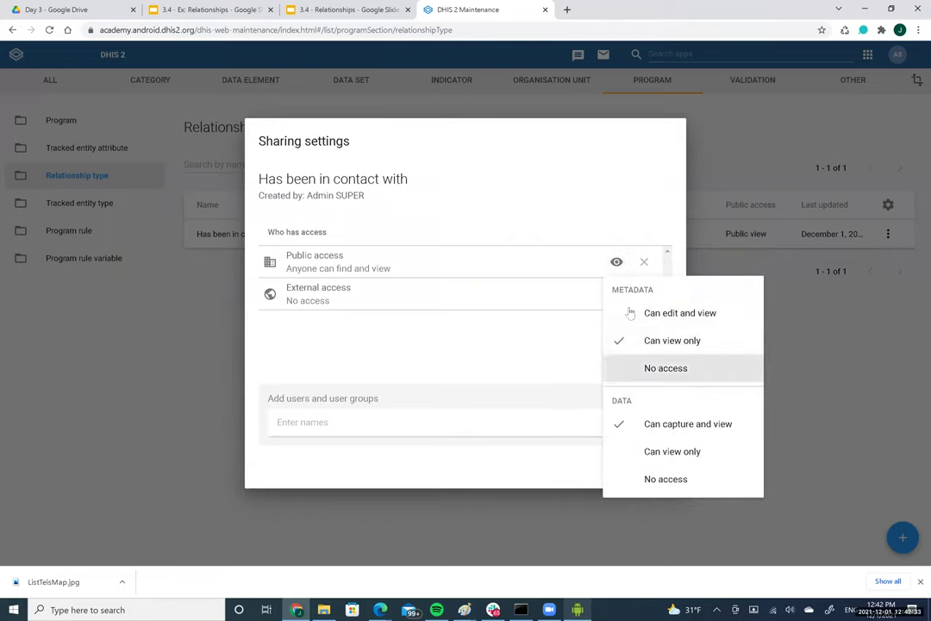
left_click(202, 449)
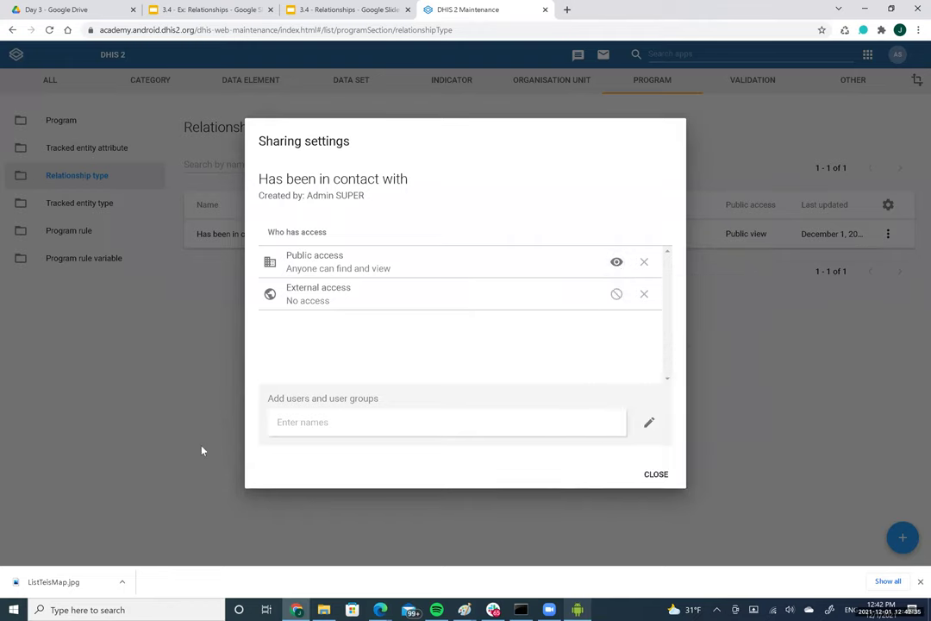
left_click(201, 449)
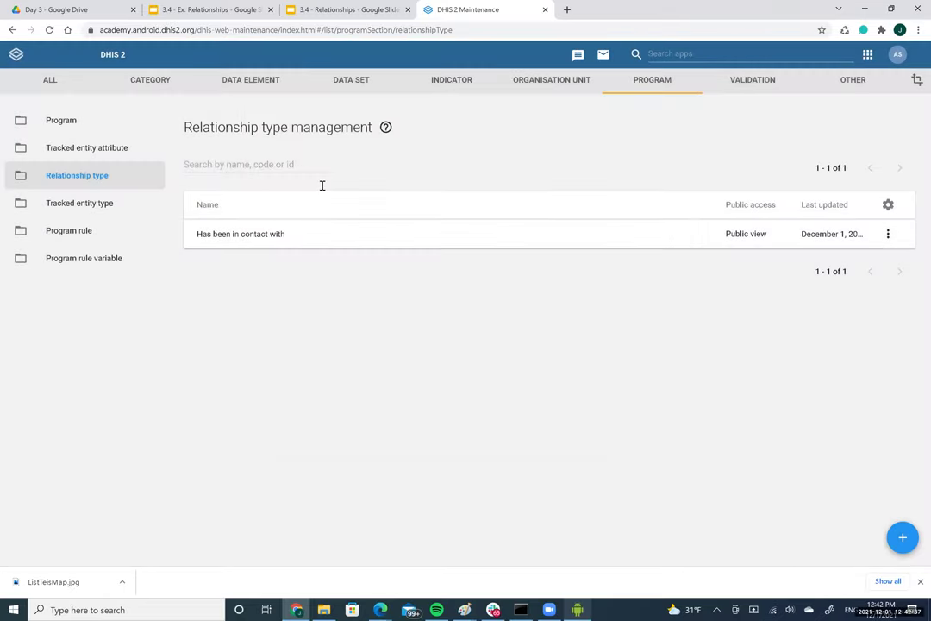
Bring the mirrored Android Capture app forward and go back to the contacts list
left_click(348, 10)
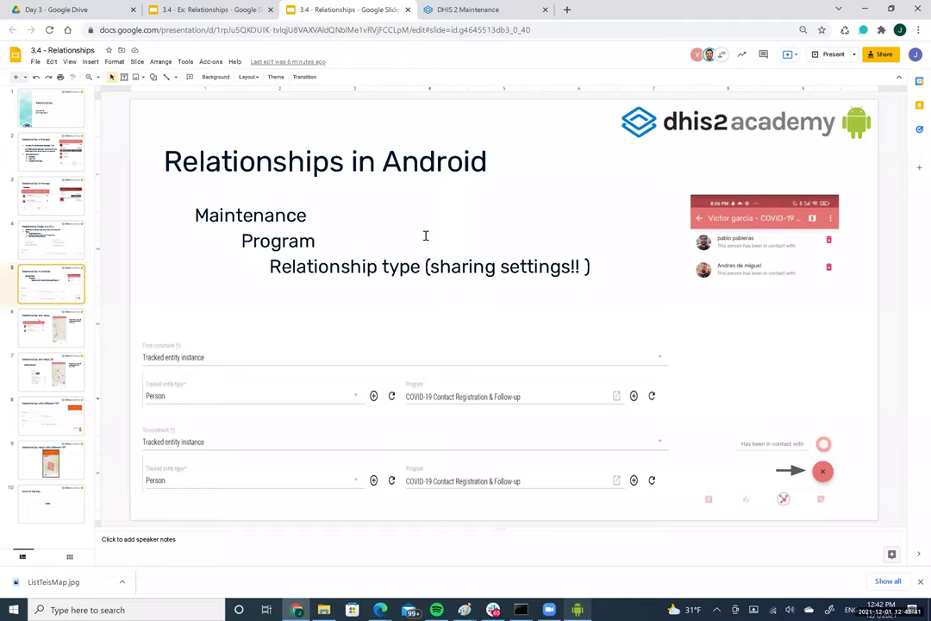
left_click(579, 608)
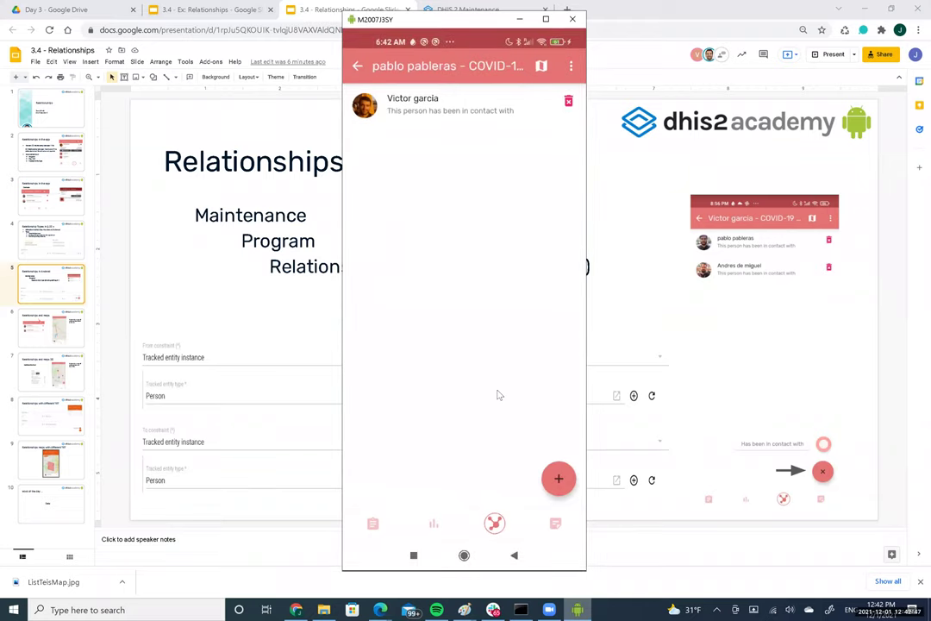
right_click(496, 394)
right_click(497, 394)
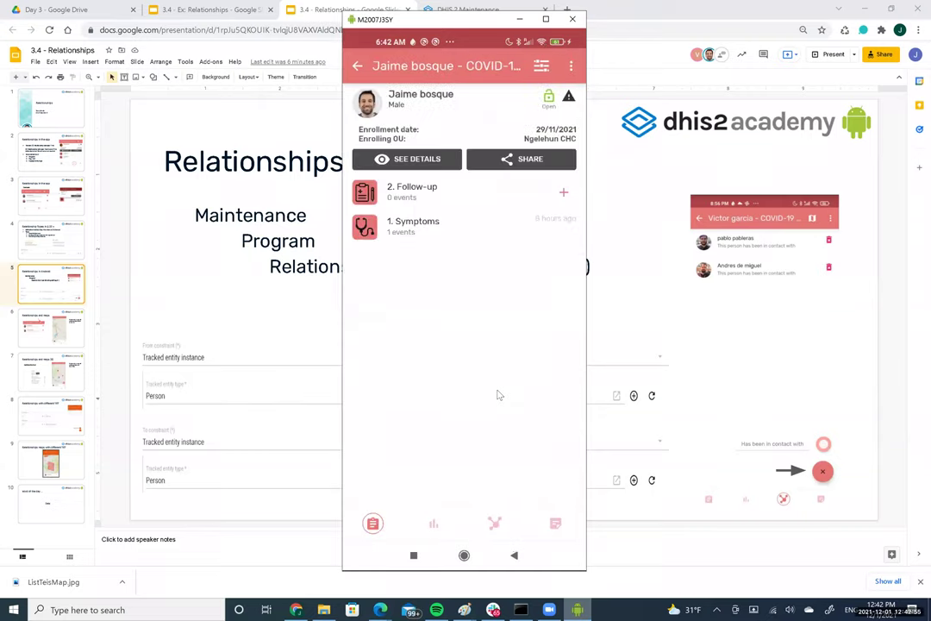
Open a person's relationships and start adding a 'Has been in contact with' relationship
left_click(497, 523)
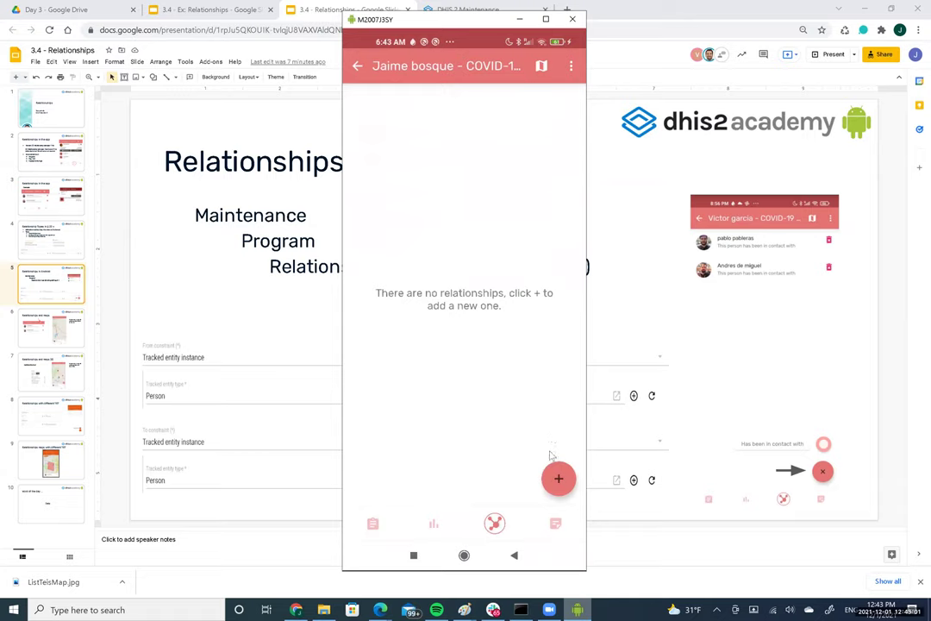
left_click(558, 478)
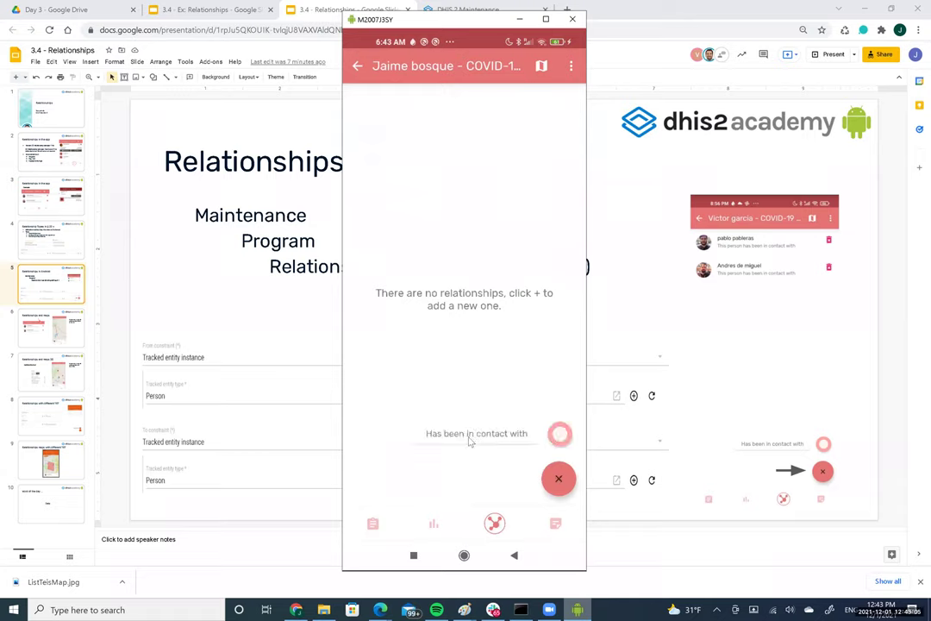
left_click(470, 439)
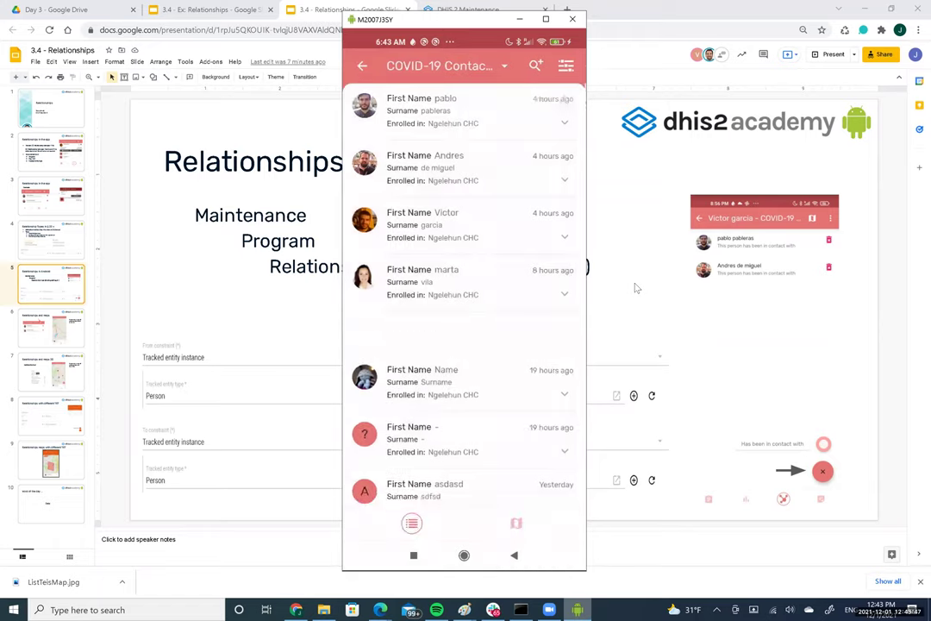
Show the 'Relationships and maps' slide, then put the mirrored phone app back in front
left_click(127, 264)
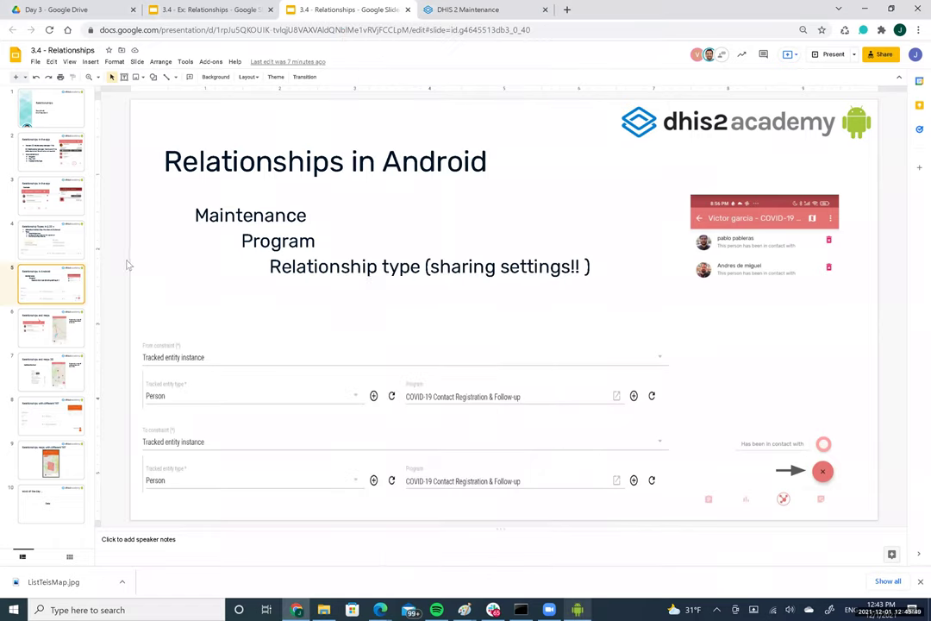
left_click(77, 332)
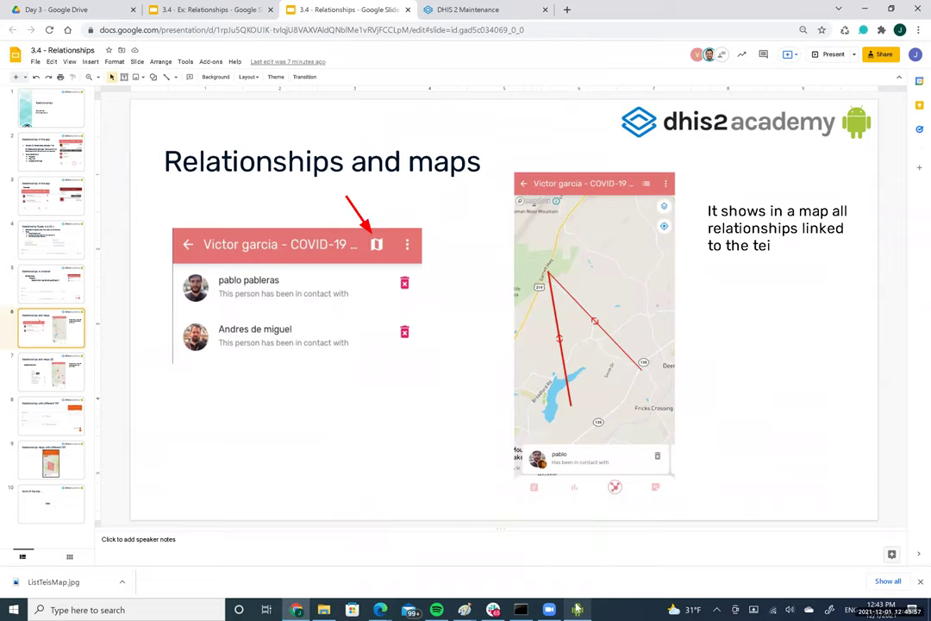
key("alt+Tab")
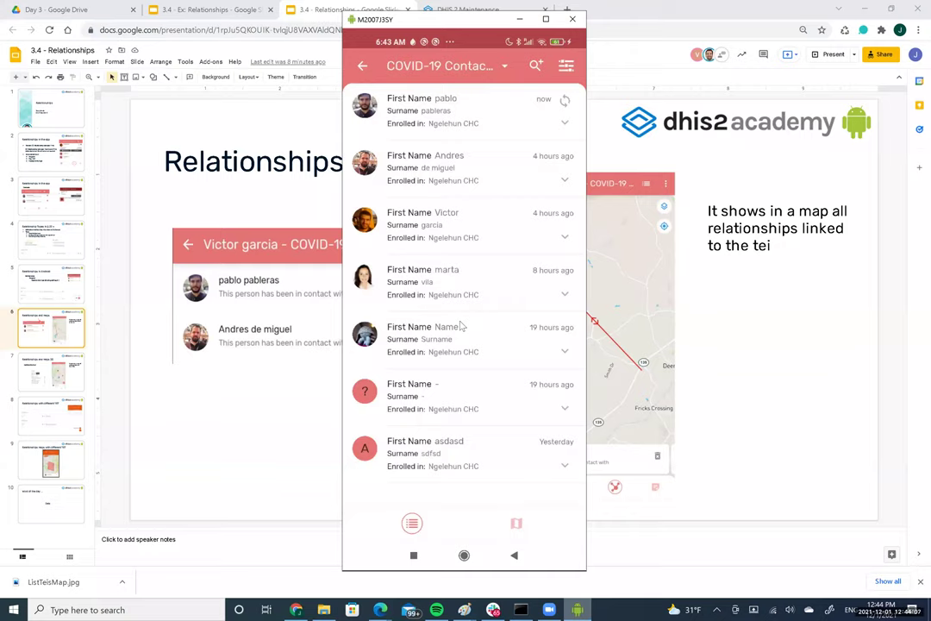
Map the COVID-19 case's relationships and select the vertical line to see that linked contact
scroll(461, 325, "up", 2)
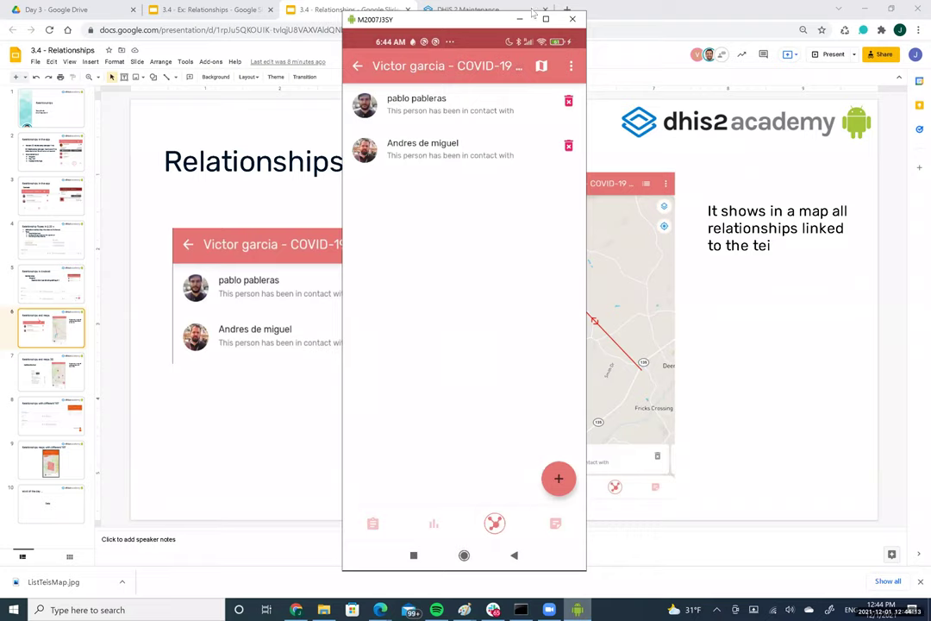
left_click(541, 67)
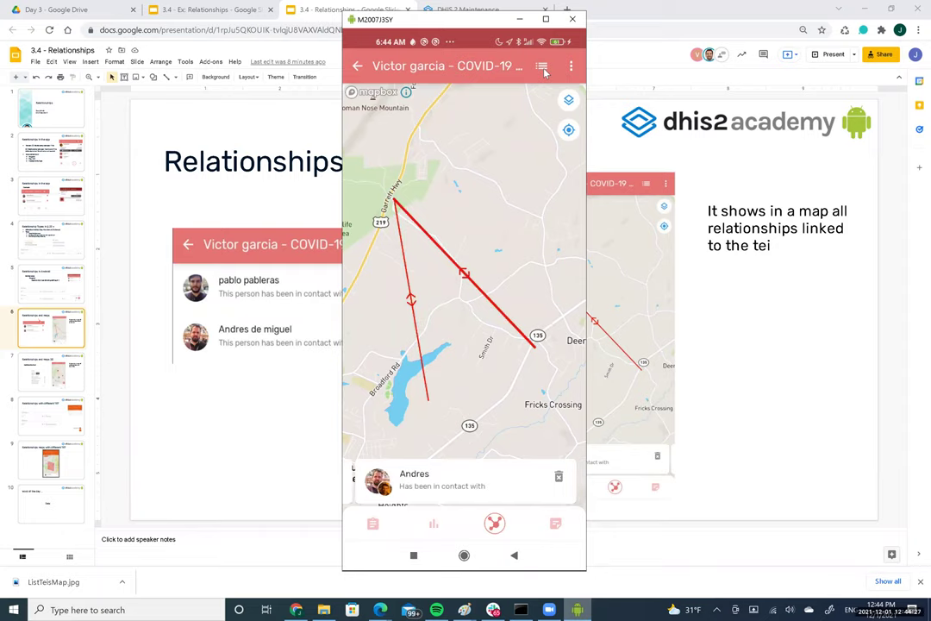
left_click(411, 290)
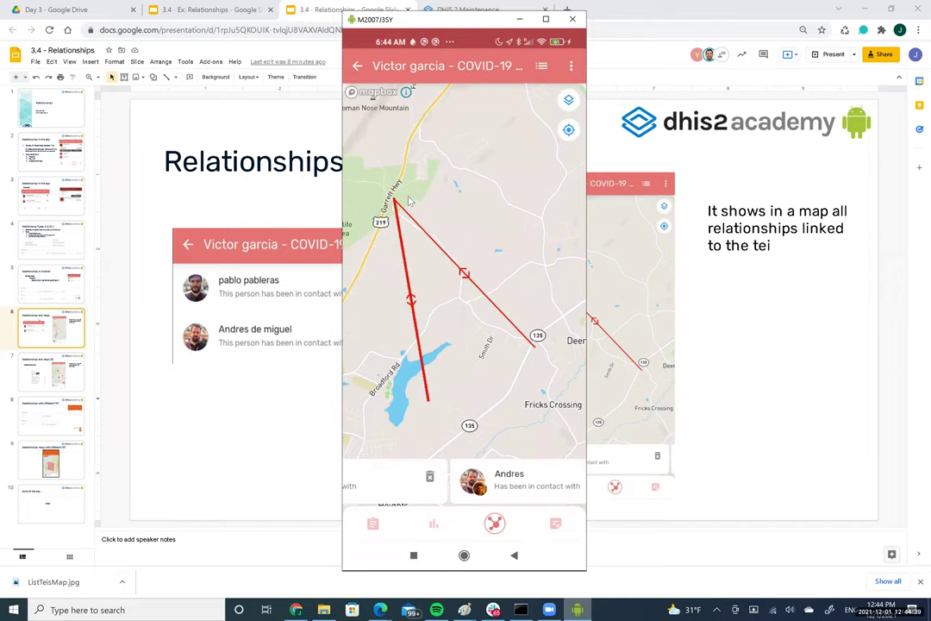